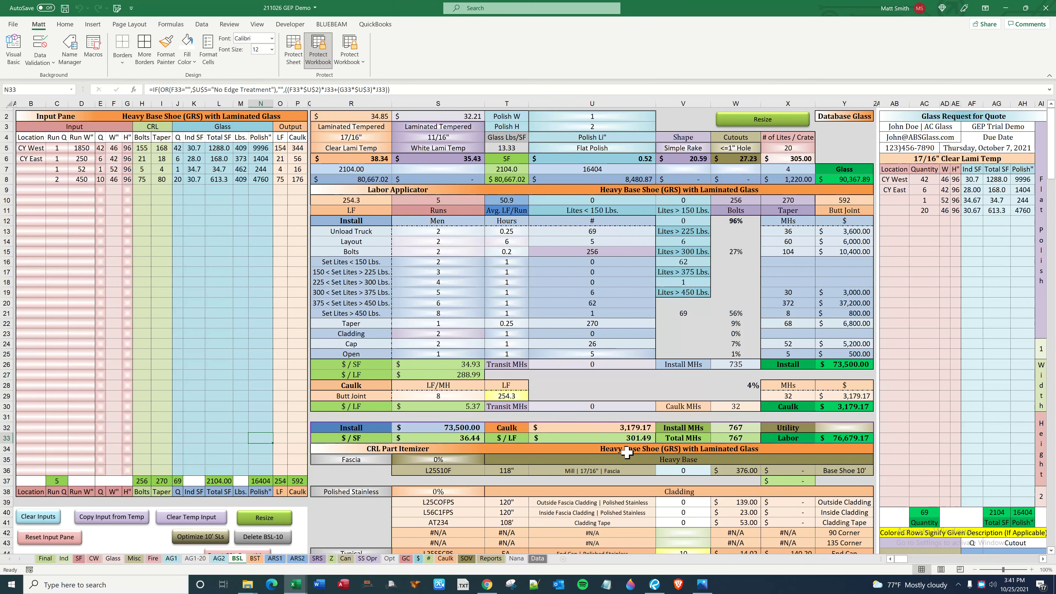
- Inspect the BSL heavy base shoe parts header and the S36 part lookup, then move to the next sheet
click(639, 451)
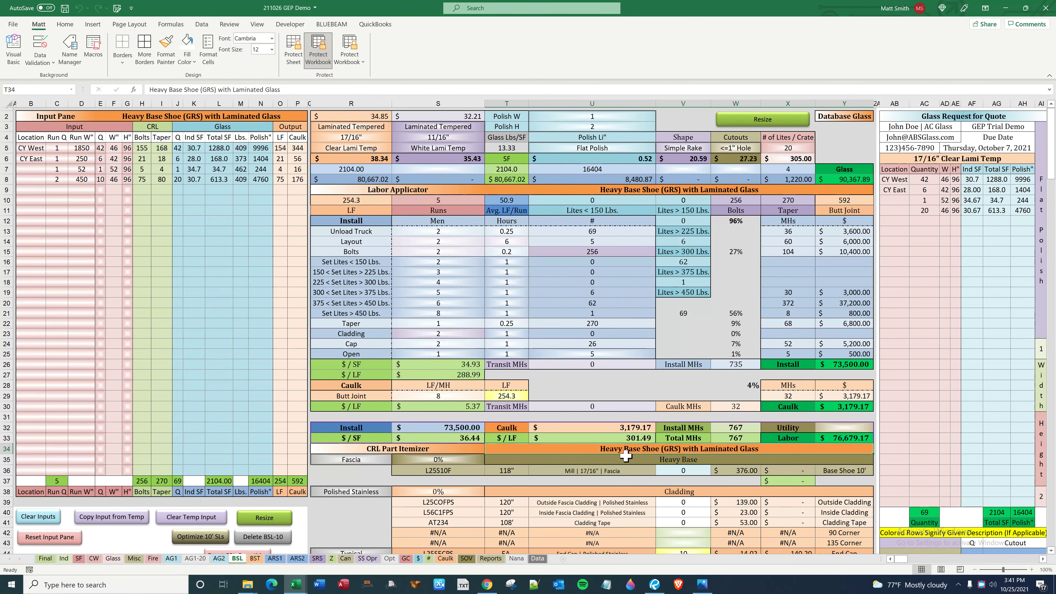
click(451, 472)
scroll(452, 472, down, 4)
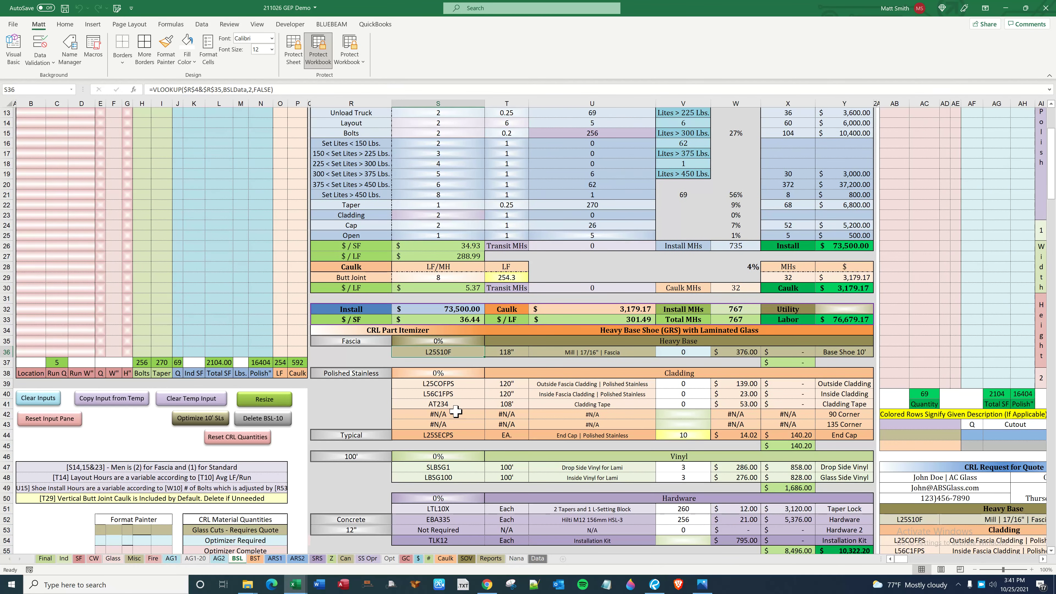
key(ctrl+Page_Down)
- Glance at the tempered-glass BST sheet, then return to the top of the laminated-glass BSL sheet
click(382, 386)
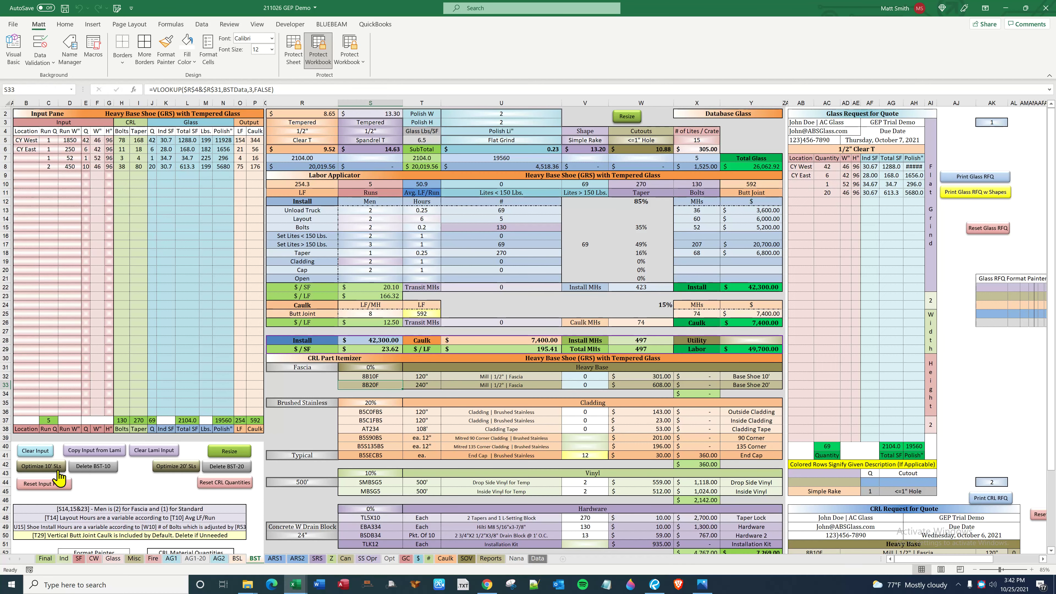
click(237, 559)
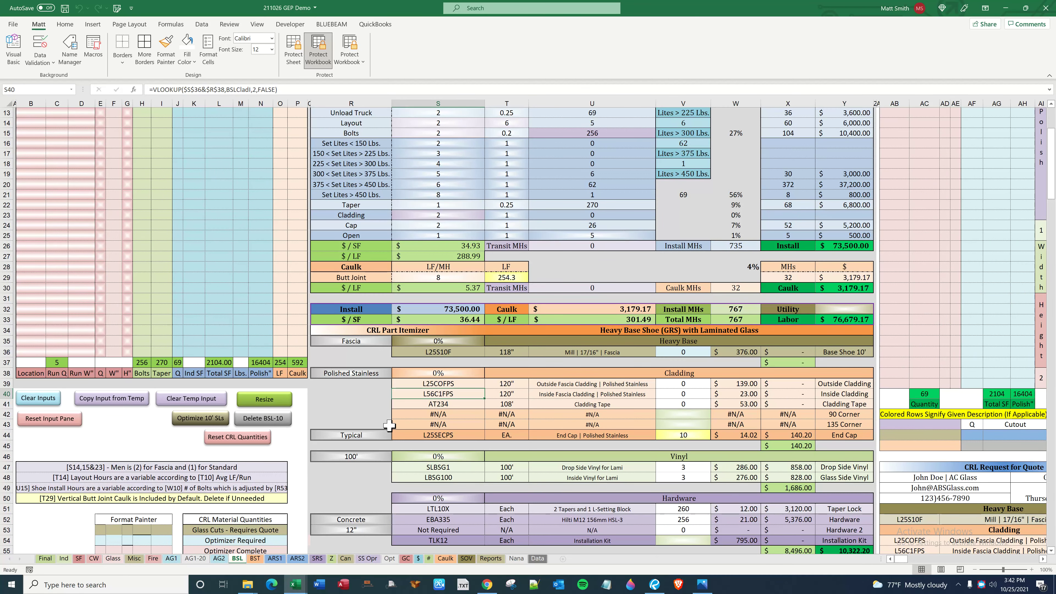
scroll(379, 435, up, 4)
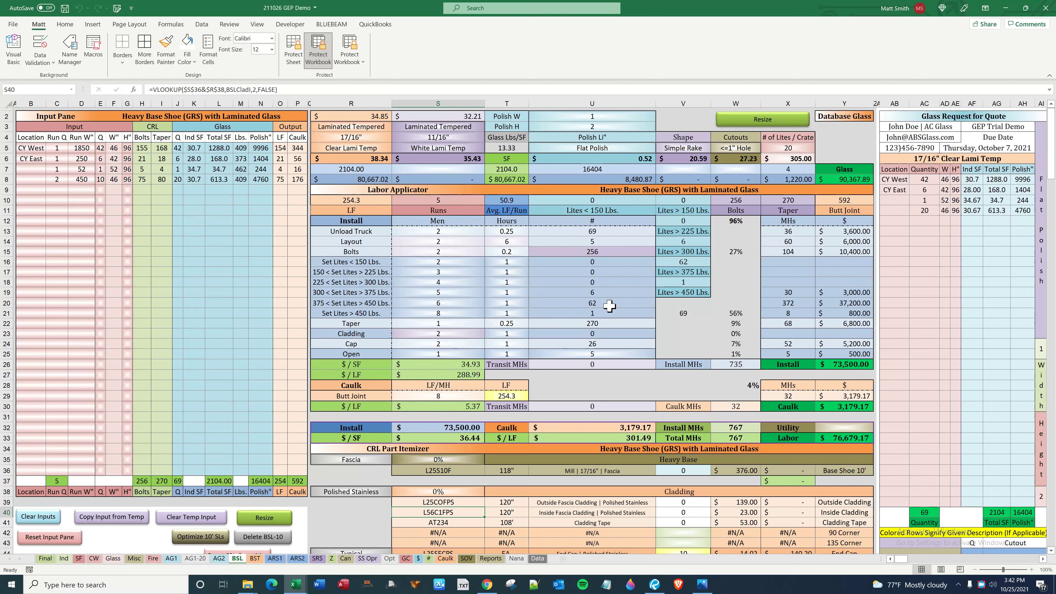
- Check the lites-over-150-lbs formula, then set the R57 cap rail type to 11 Ga. U-Channel
click(676, 309)
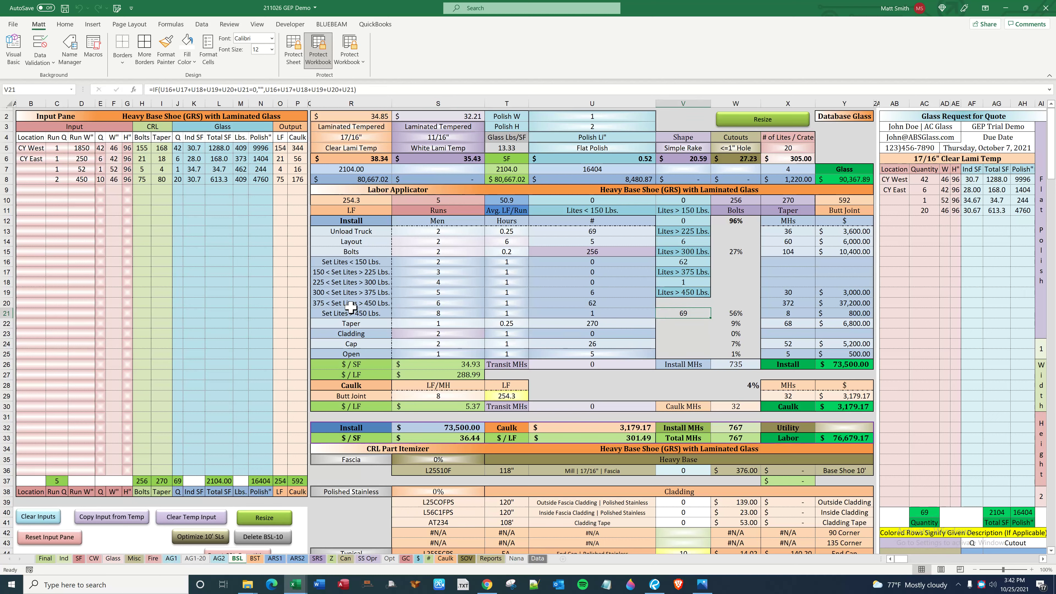
scroll(399, 326, down, 5)
scroll(399, 325, down, 3)
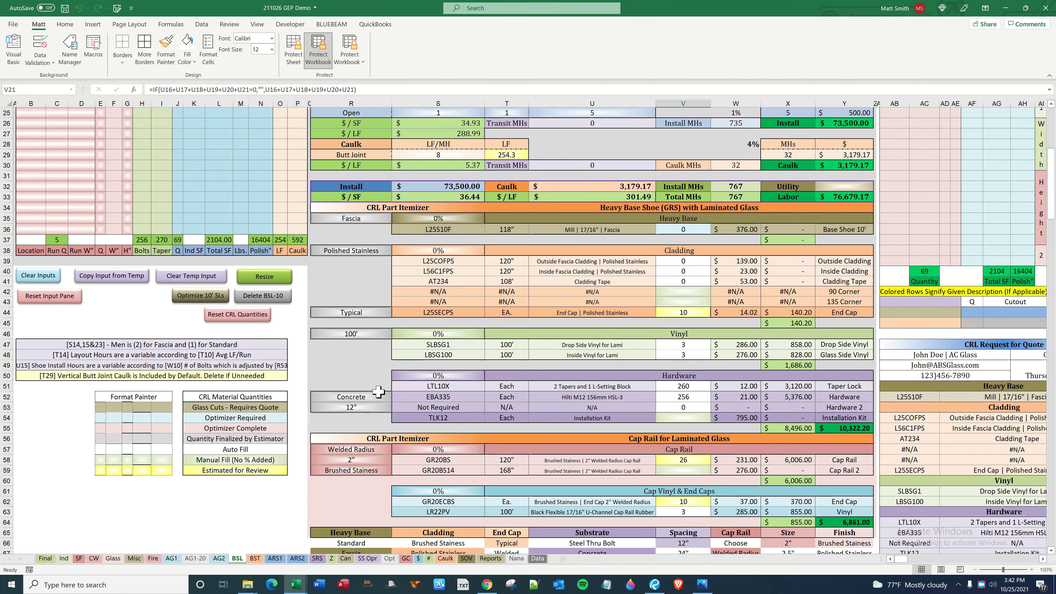
click(372, 449)
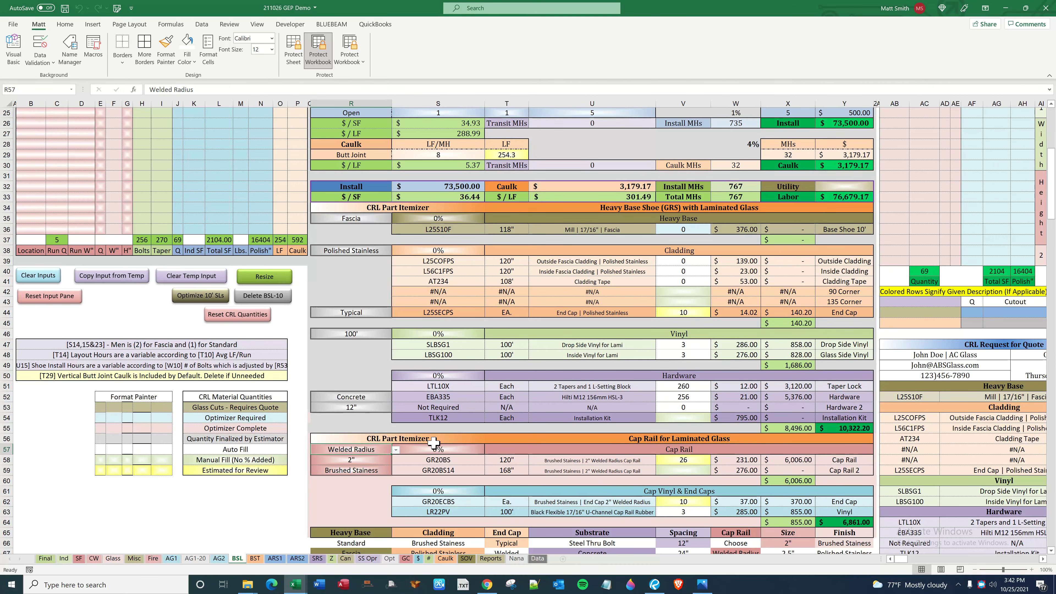
click(396, 449)
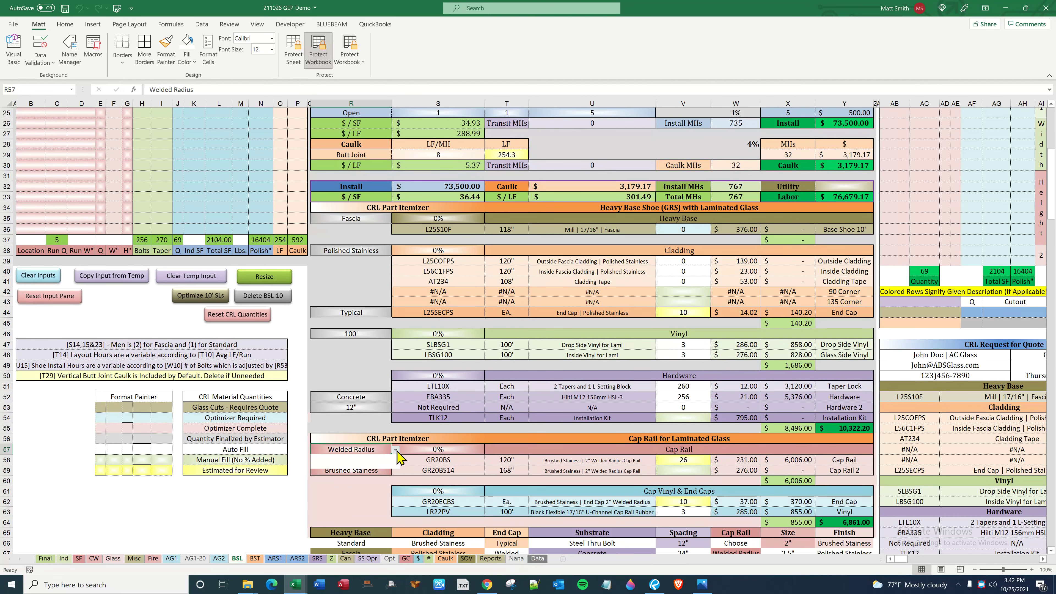
click(387, 456)
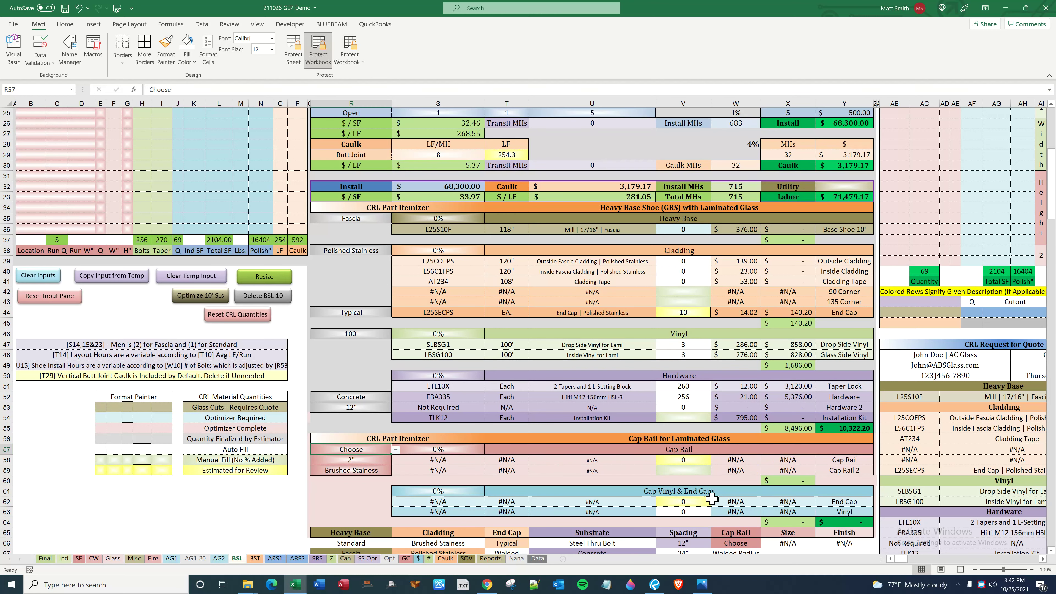
click(396, 450)
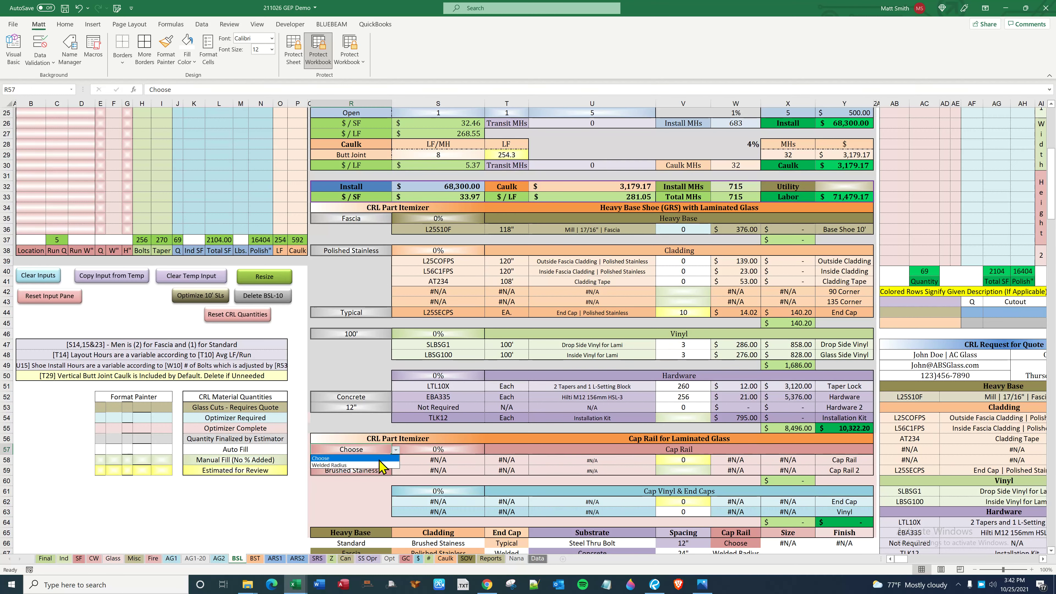
scroll(382, 466, down, 2)
click(345, 433)
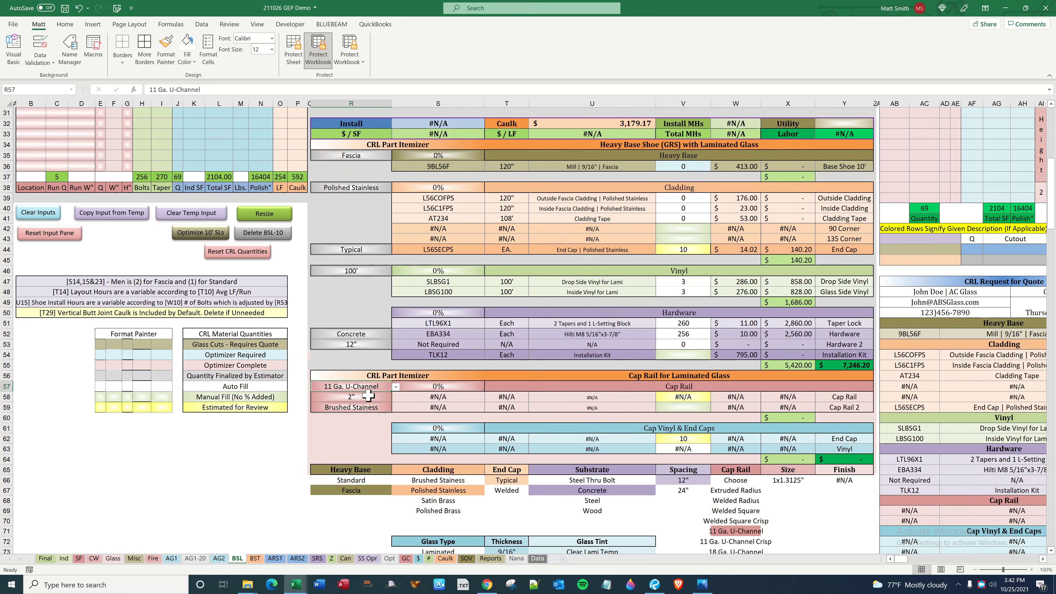
- Set the cap rail size to 1x1.3125" and its finish to Polished Stainless
click(381, 398)
click(396, 397)
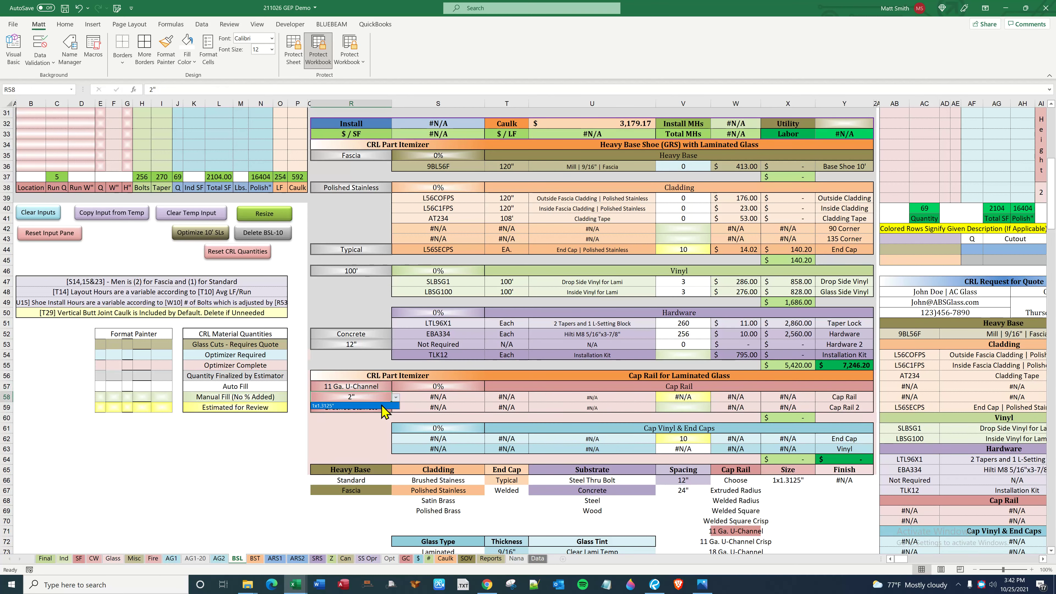
click(380, 409)
click(380, 408)
click(396, 407)
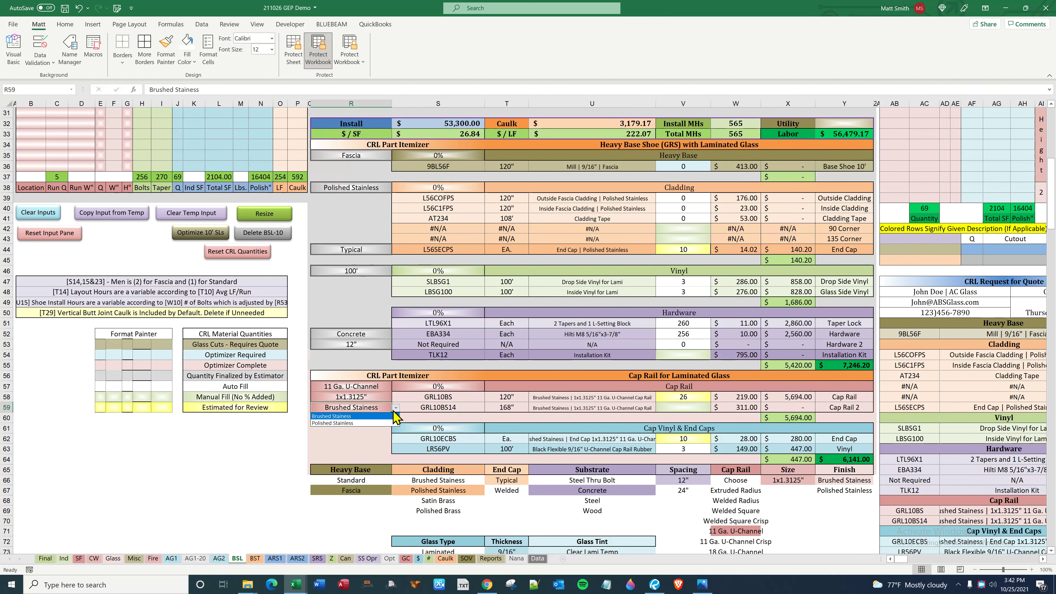
click(381, 422)
scroll(593, 291, up, 10)
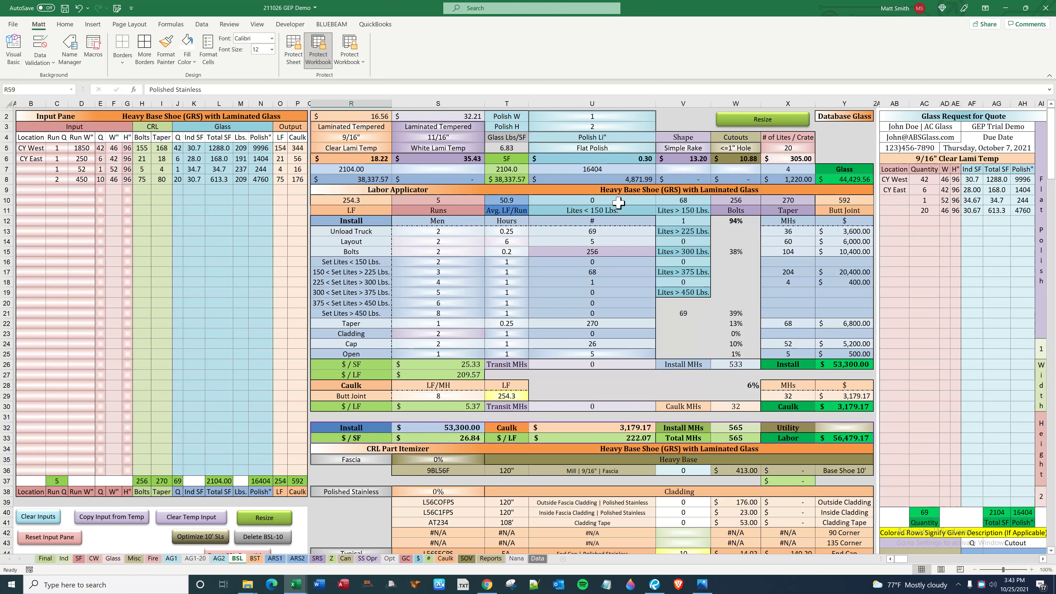
- Review the lite-weight count formulas and the set-lite row totals
drag(615, 202, 681, 289)
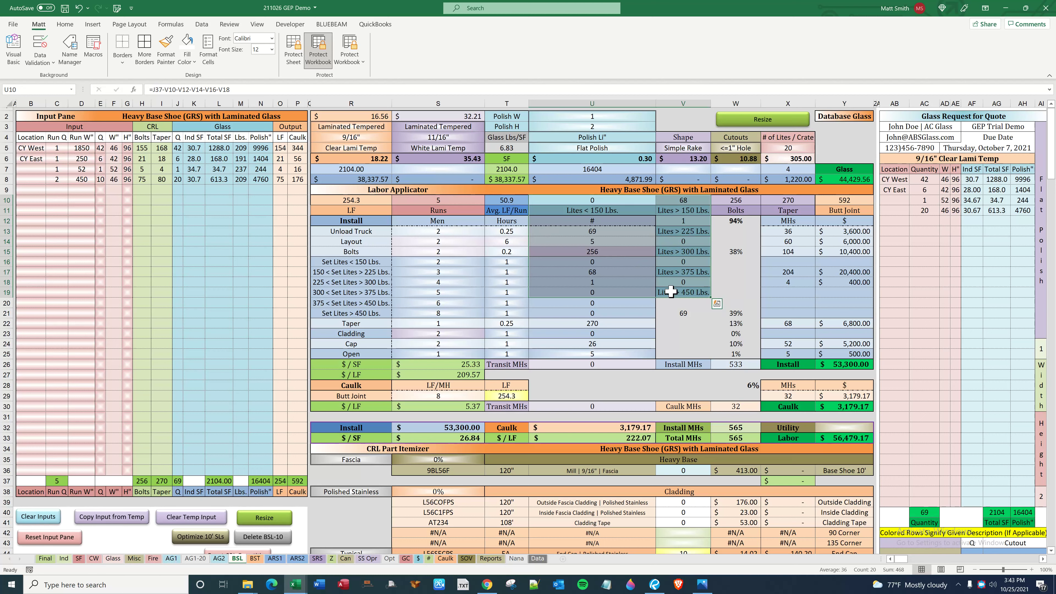
click(677, 286)
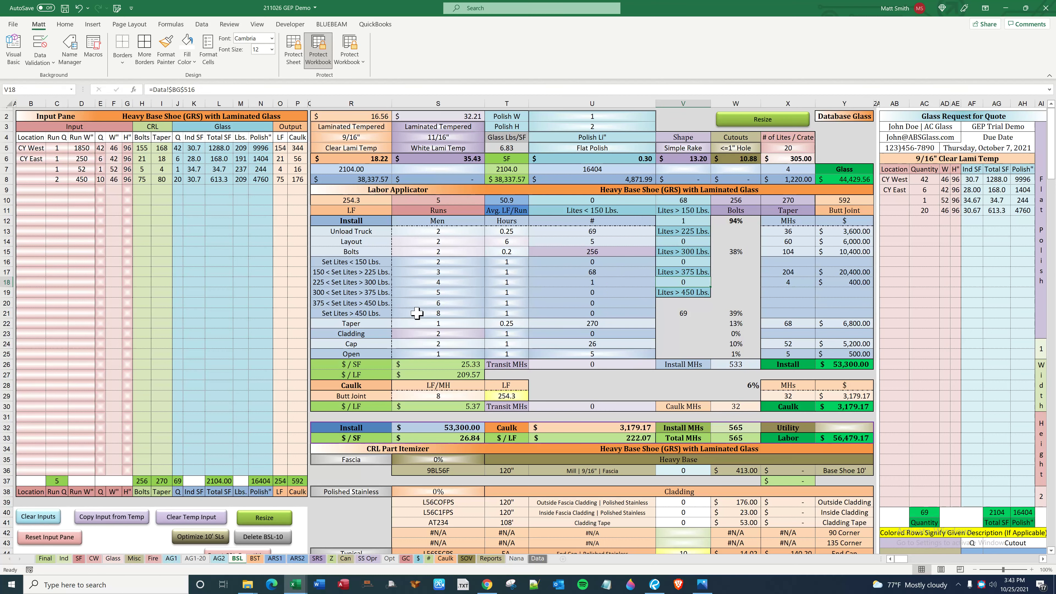
drag(372, 262, 588, 313)
click(455, 312)
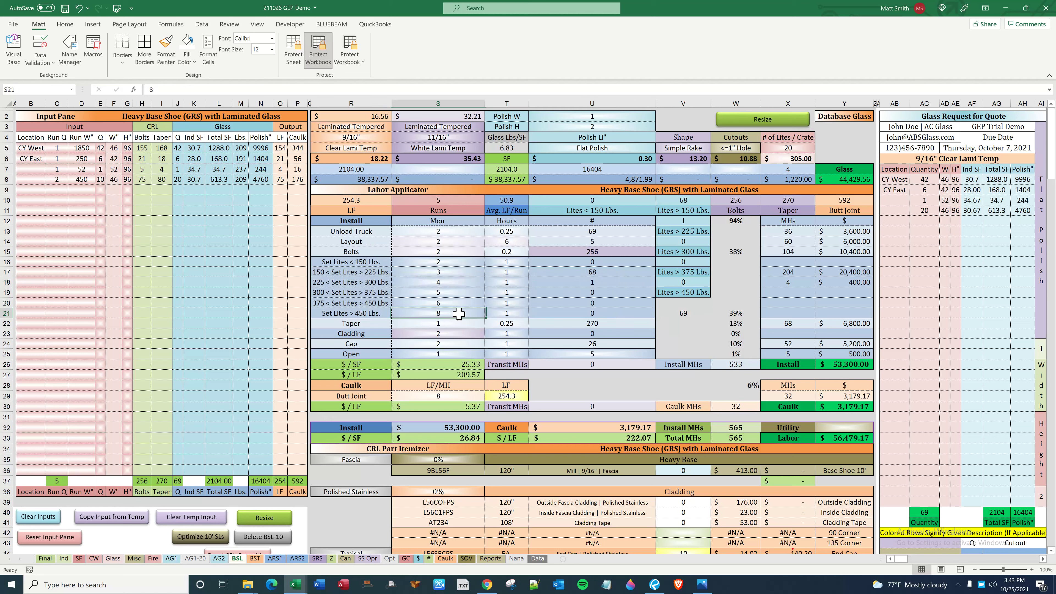
click(494, 312)
click(687, 202)
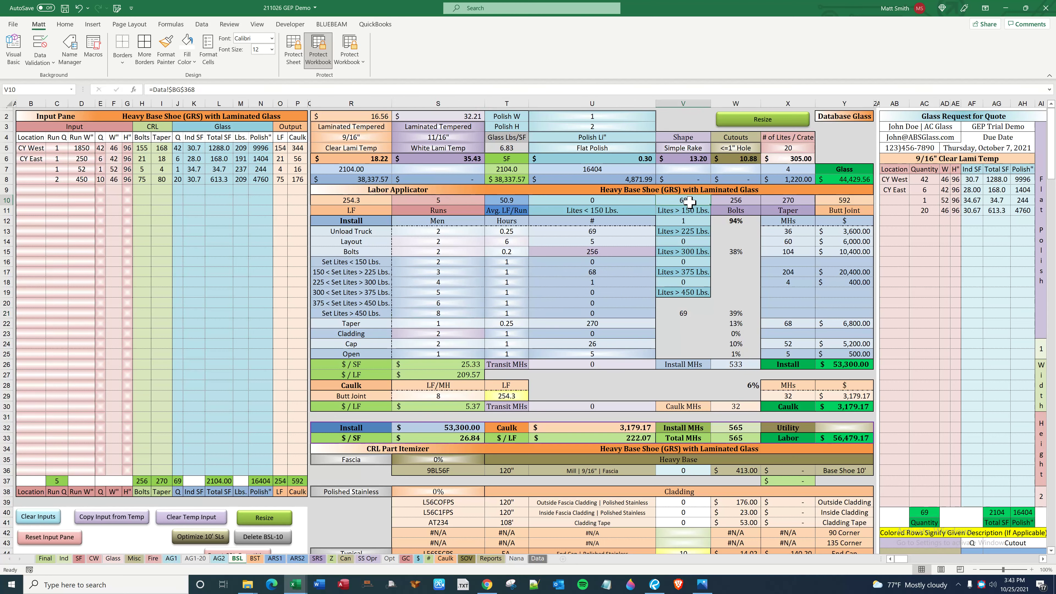
click(600, 274)
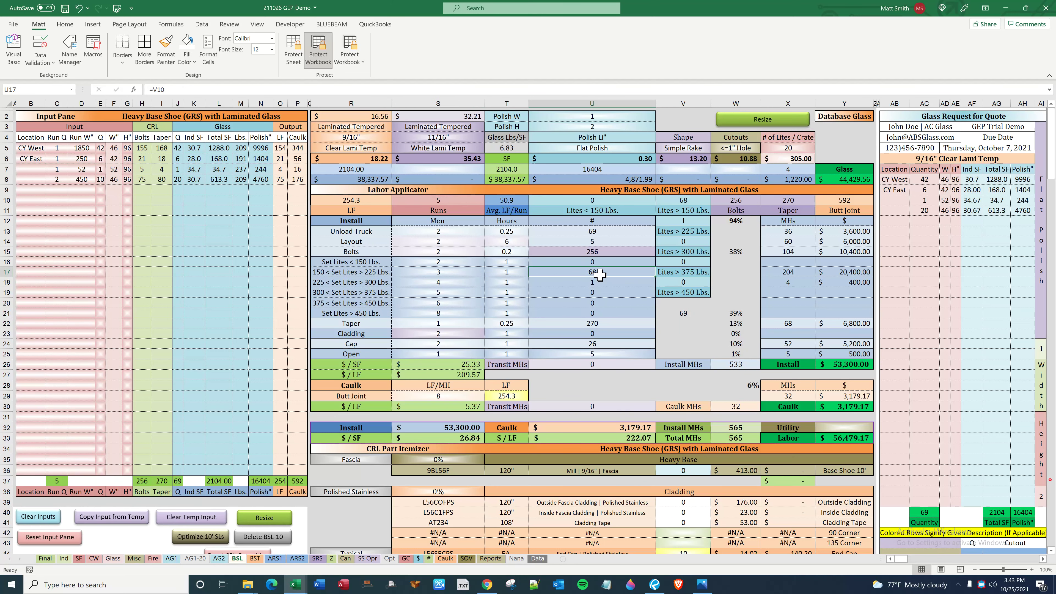
- Set the R4 glass thickness to 27/32" and check the recalculated lite-weight counts
click(371, 138)
click(396, 138)
scroll(366, 161, down, 2)
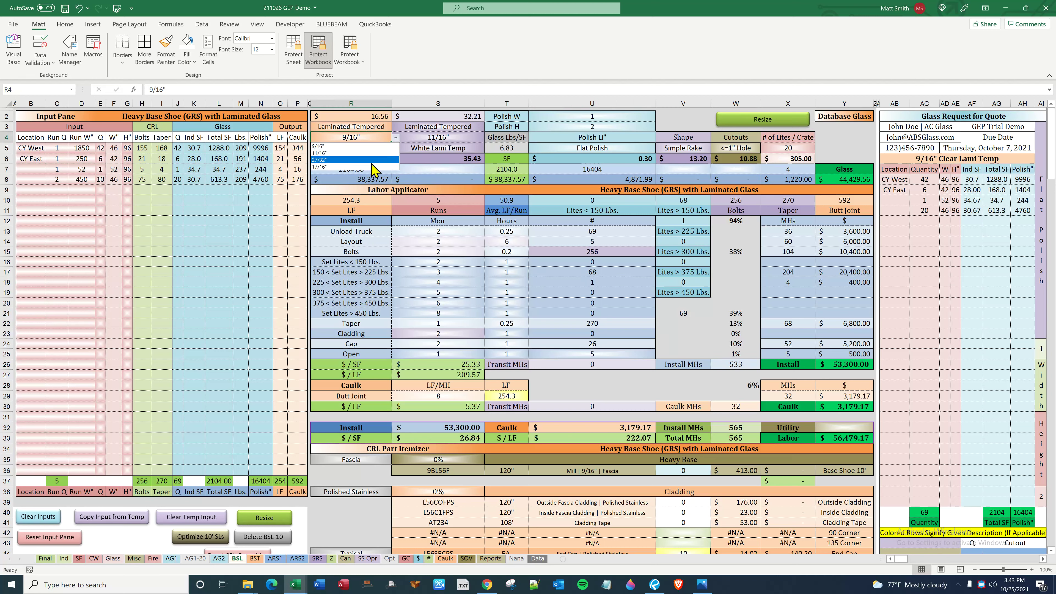
click(376, 168)
click(695, 261)
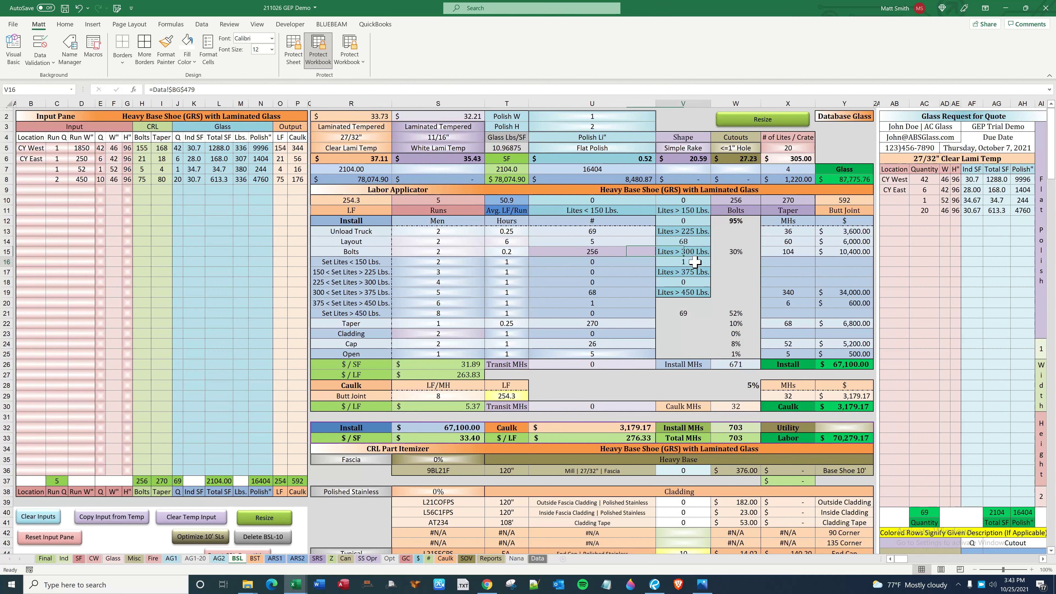
click(693, 243)
click(695, 262)
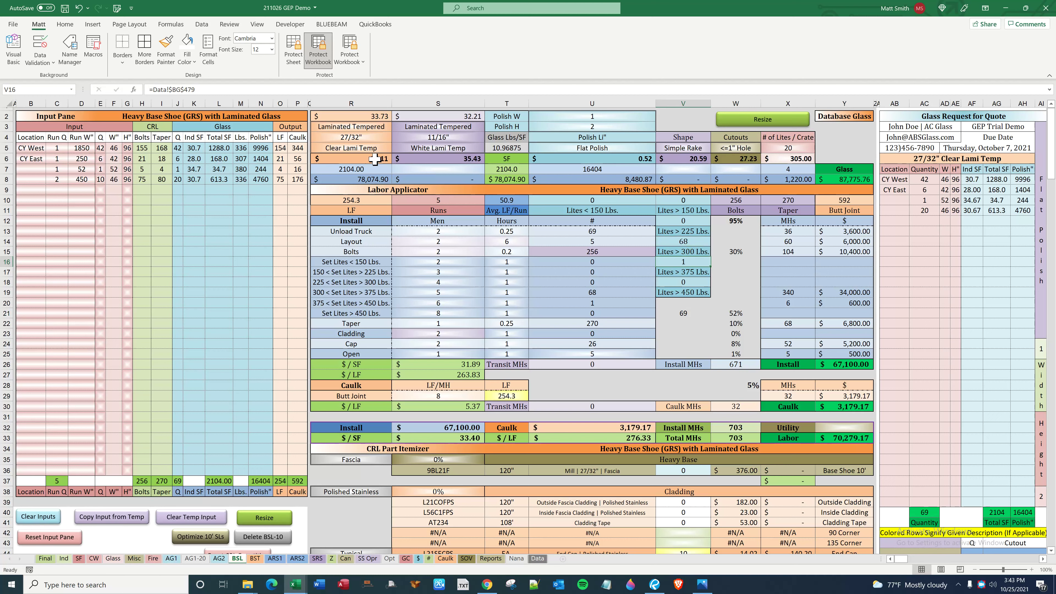
- Change the glass thickness to 17/16" and review the heaviest-lite count and set-lite totals
click(377, 138)
click(402, 137)
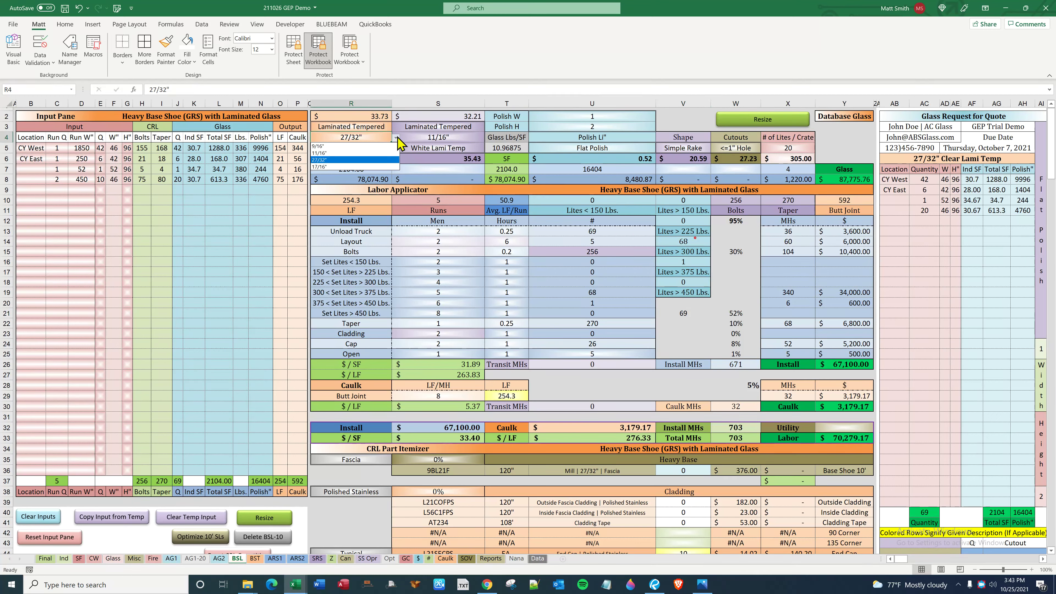
click(380, 166)
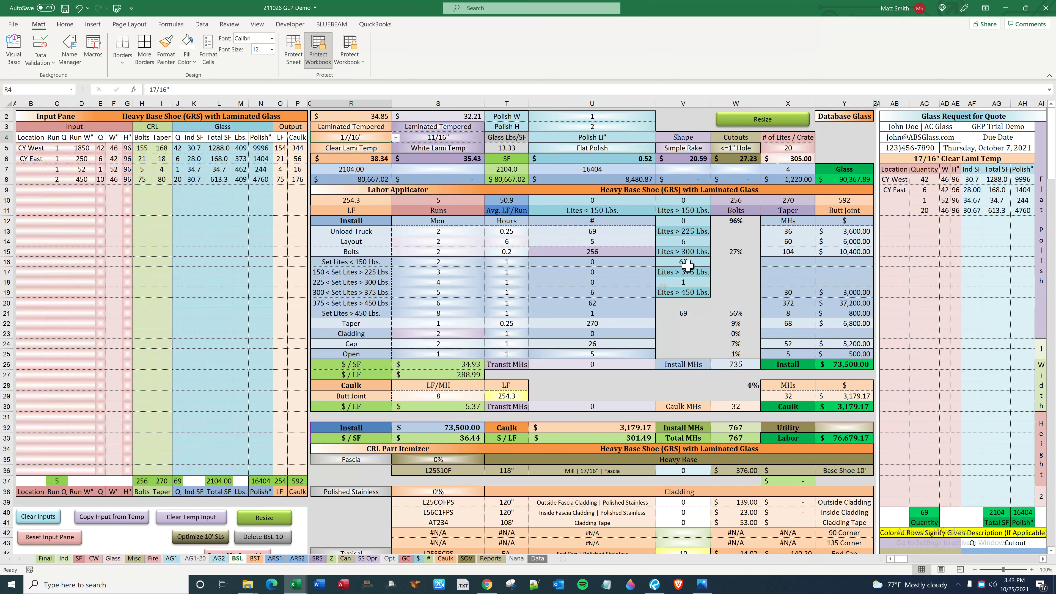
click(691, 283)
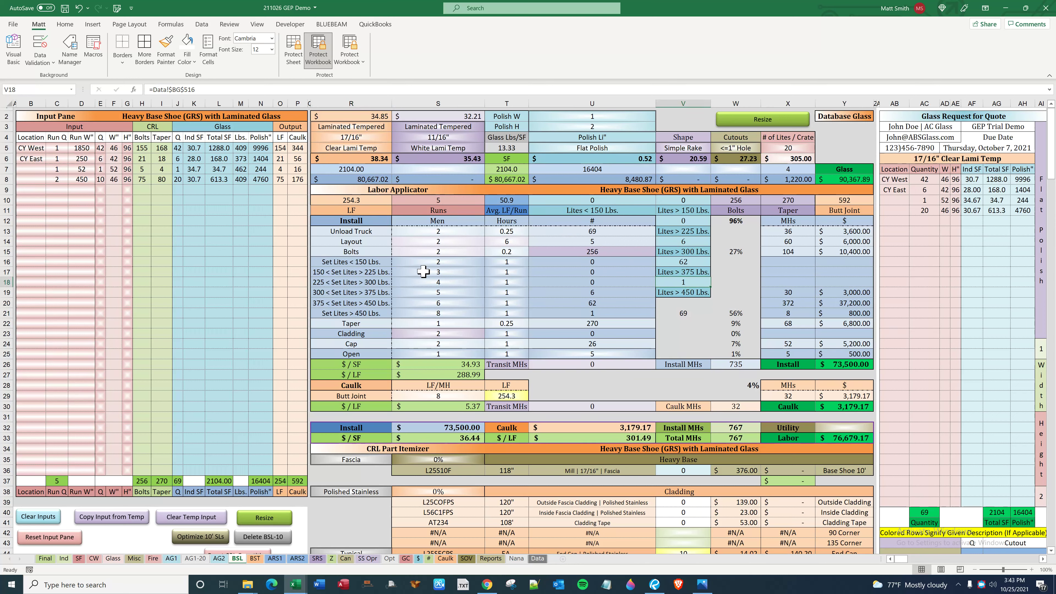
drag(377, 263, 589, 311)
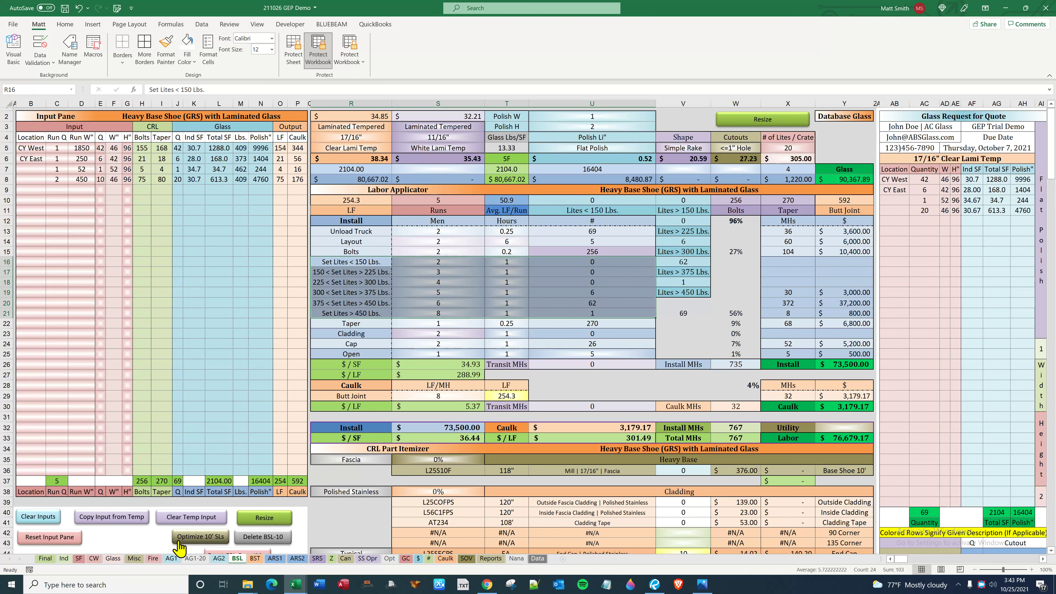
- On the BST sheet, clear the input pane and inspect the heavy base quantity formulas
click(255, 558)
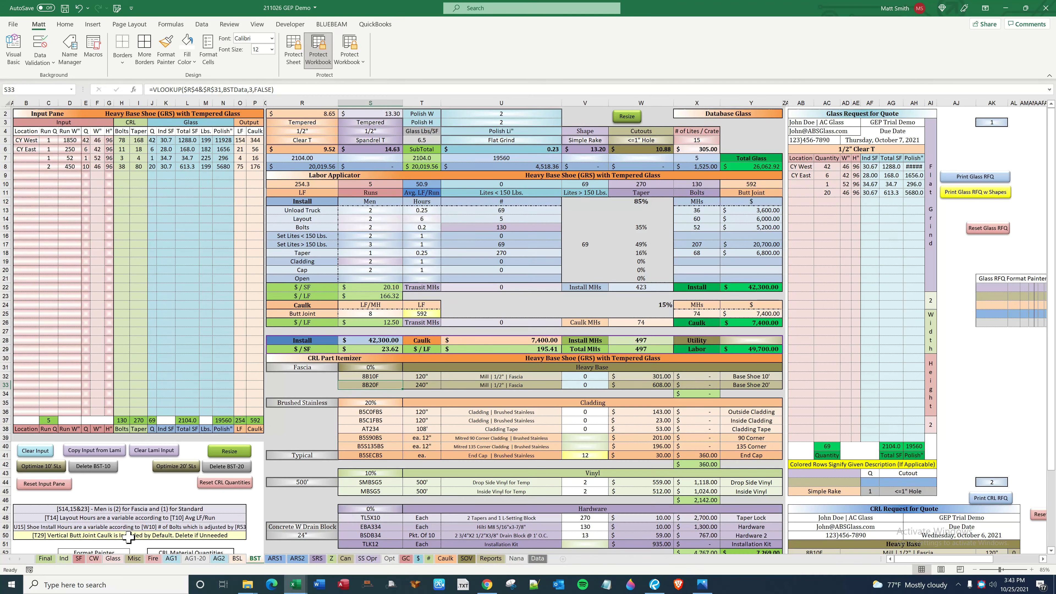
click(44, 455)
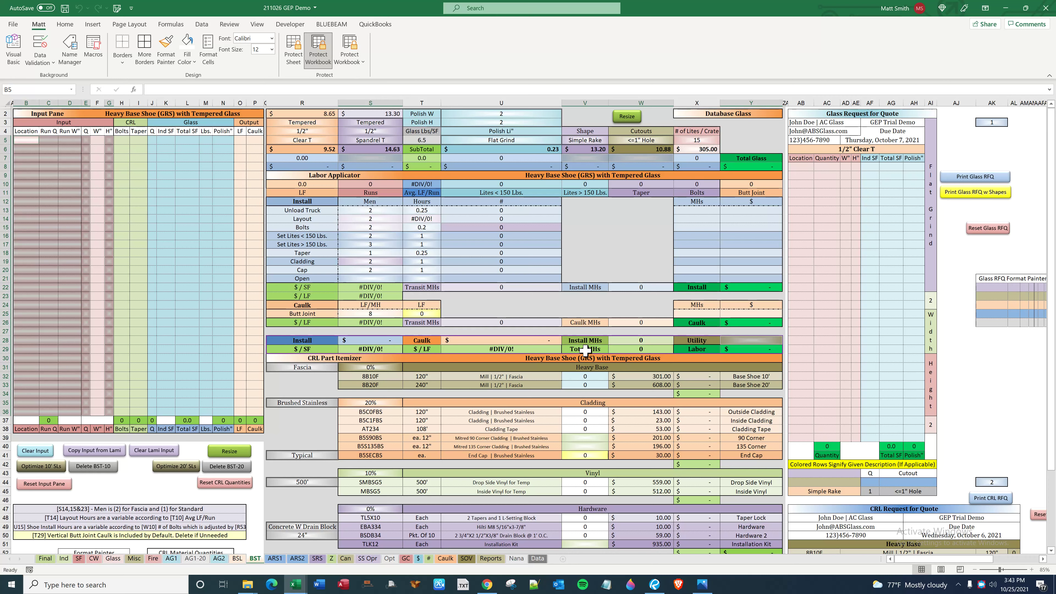
click(99, 485)
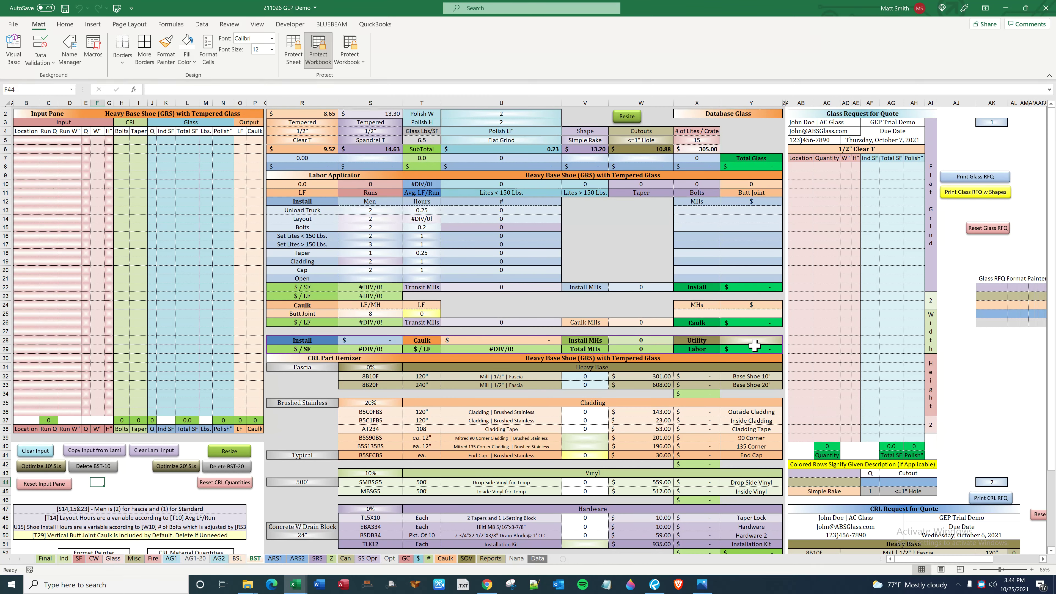
drag(585, 376, 585, 384)
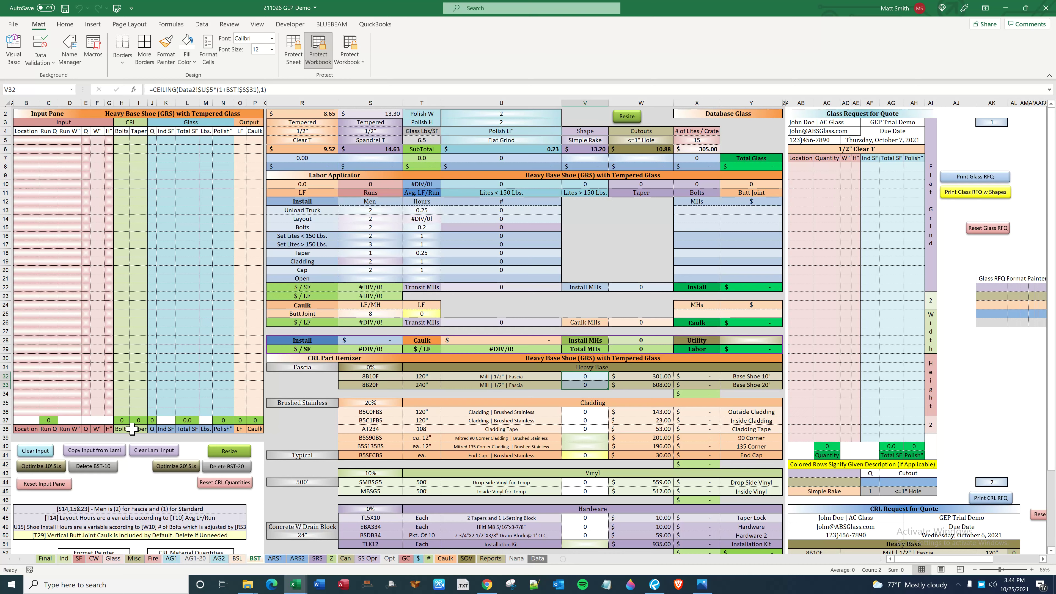
- Copy the laminated inputs into BST, test a 4654 override in K7, then reset input pane and CRL quantities
click(114, 454)
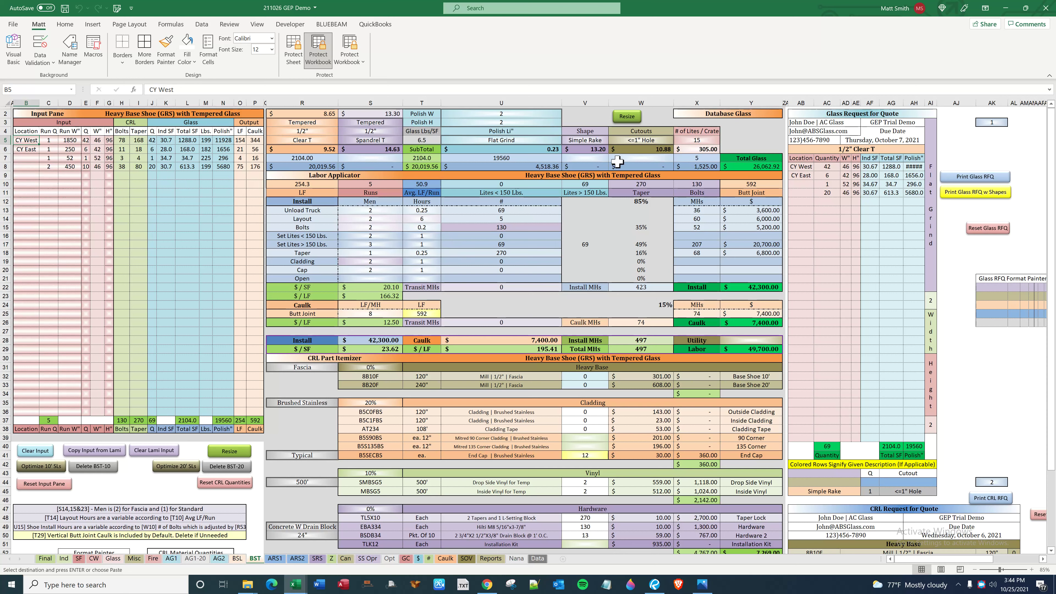
click(149, 454)
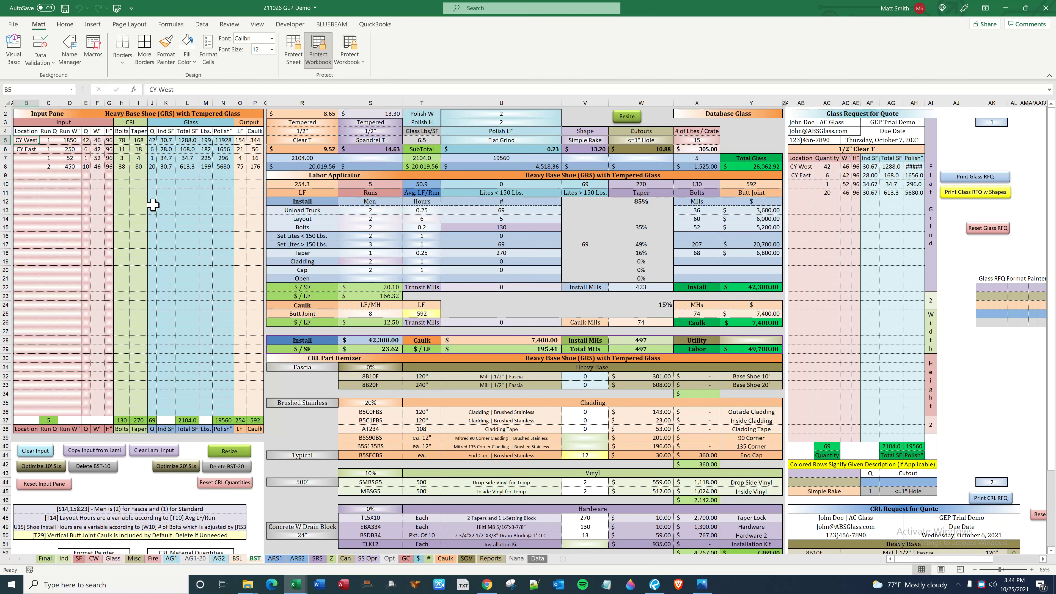
click(166, 175)
click(172, 157)
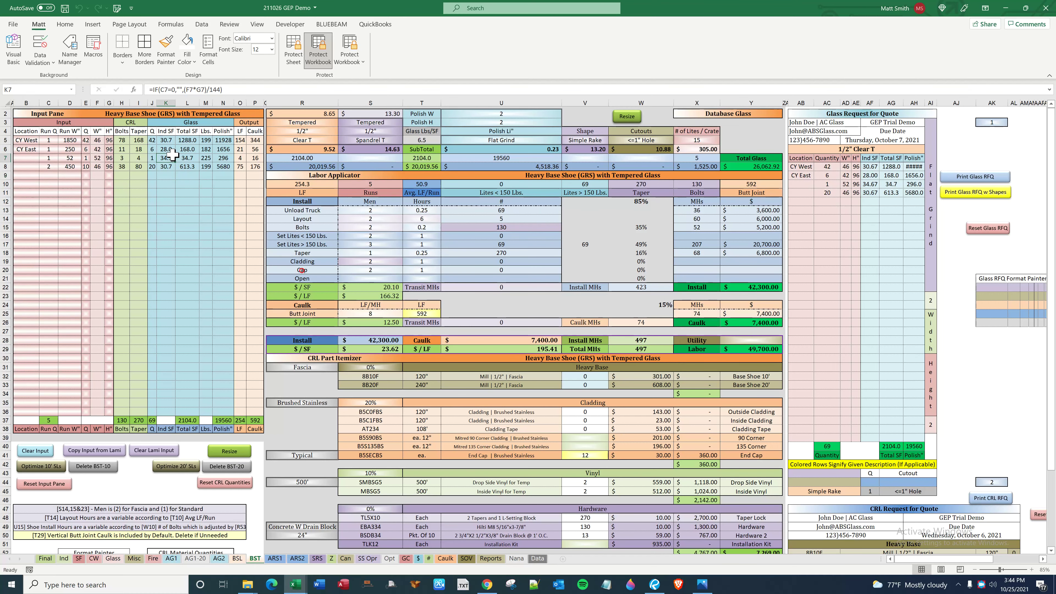
text(4654)
key(Return)
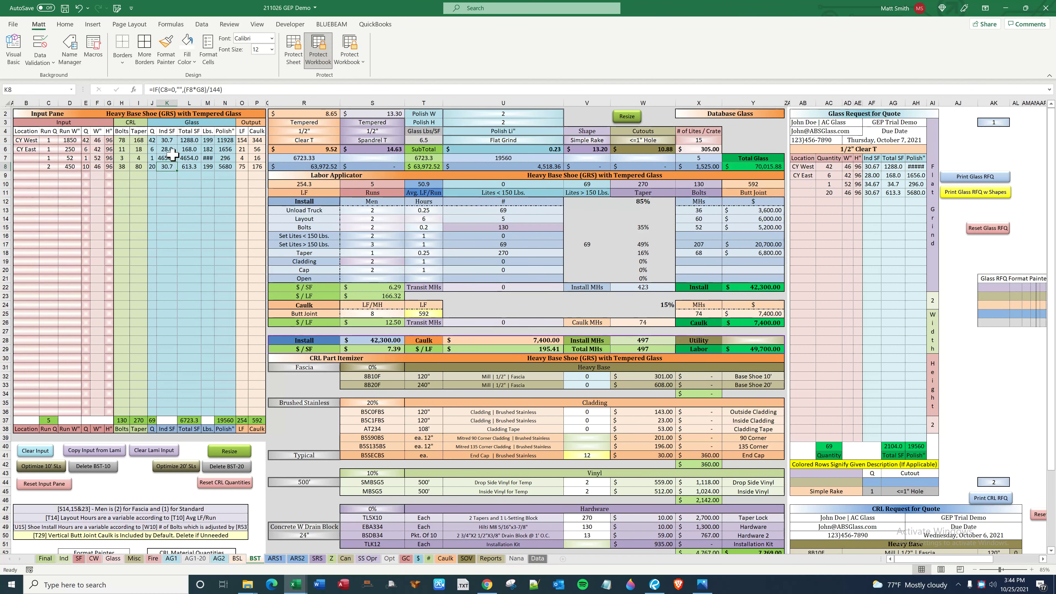
click(56, 483)
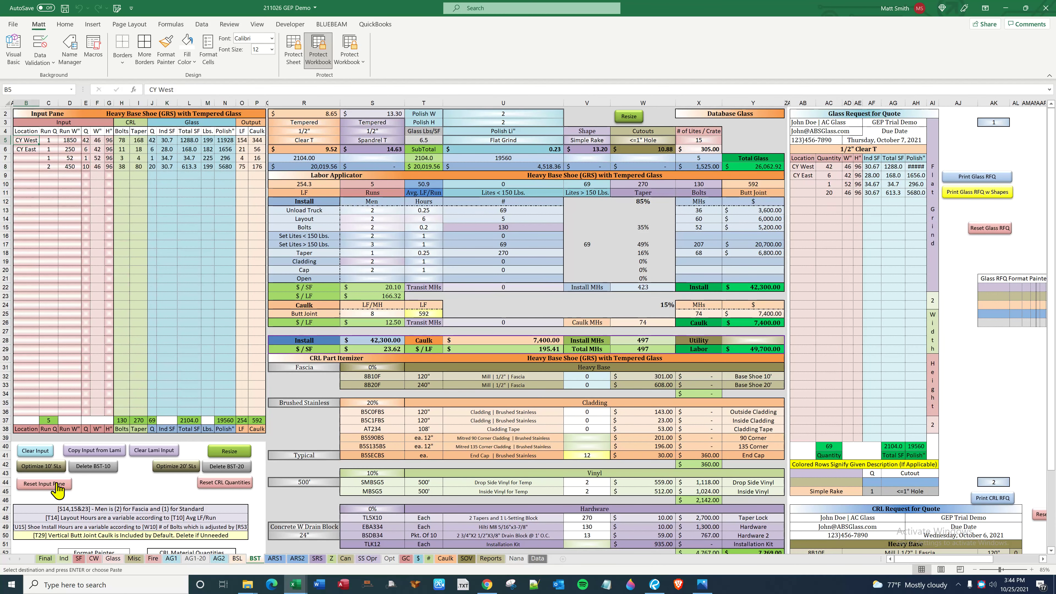
click(235, 485)
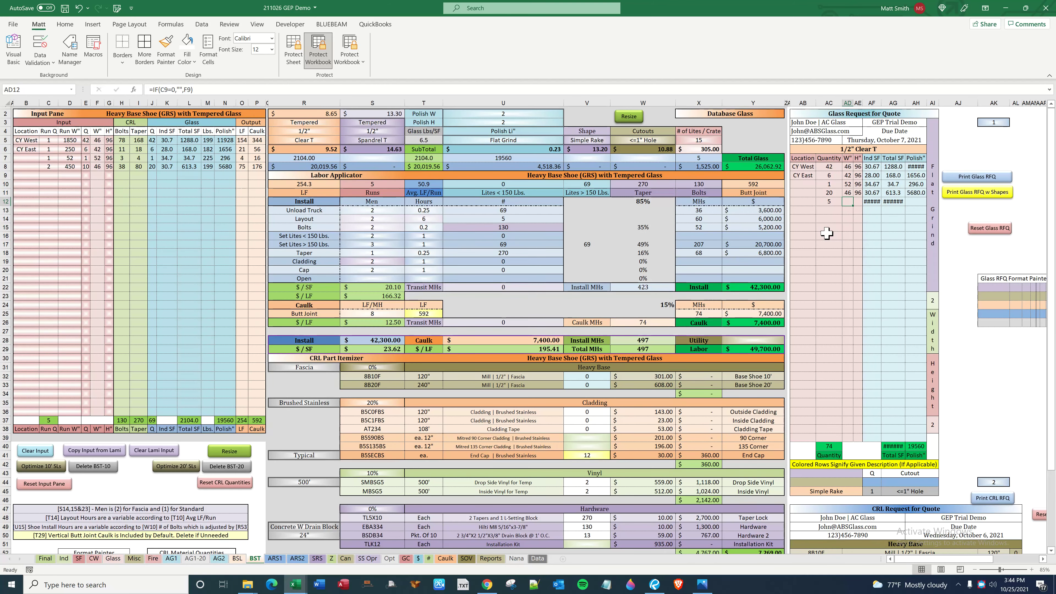
text(45)
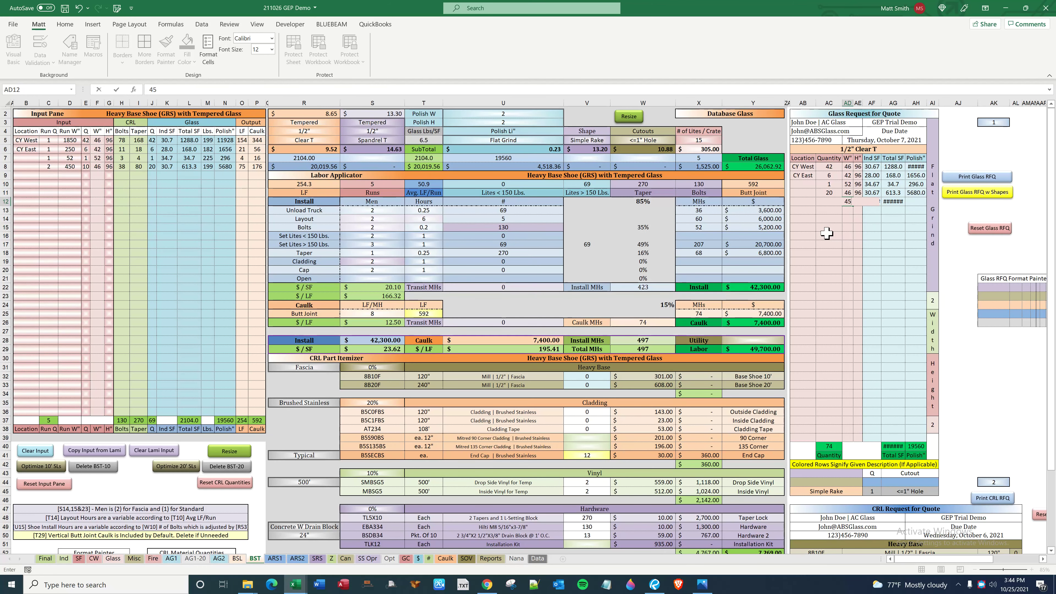
key(Tab)
text(82)
key(Return)
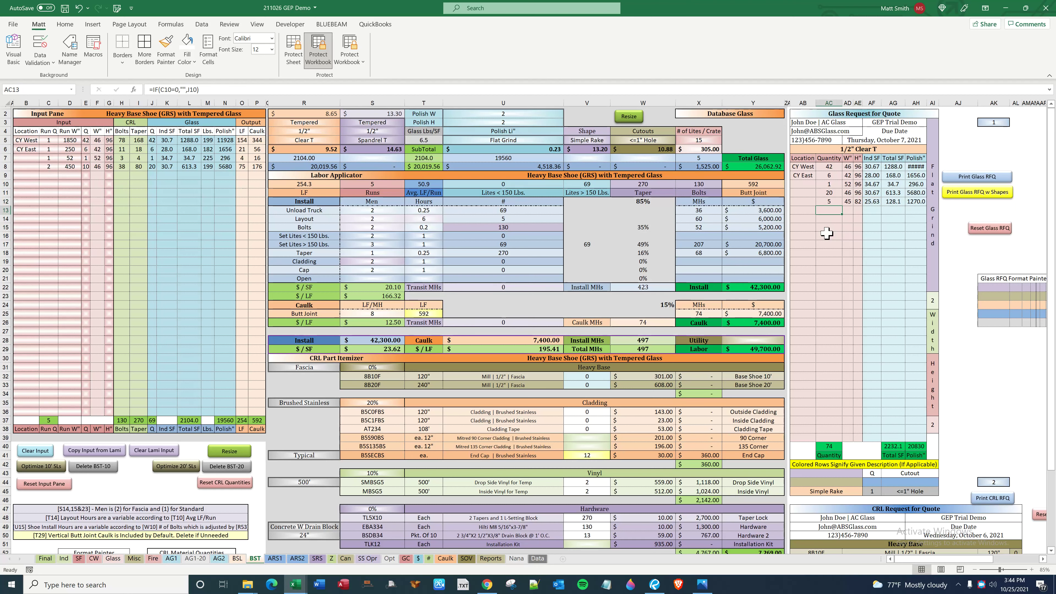
drag(829, 201, 912, 200)
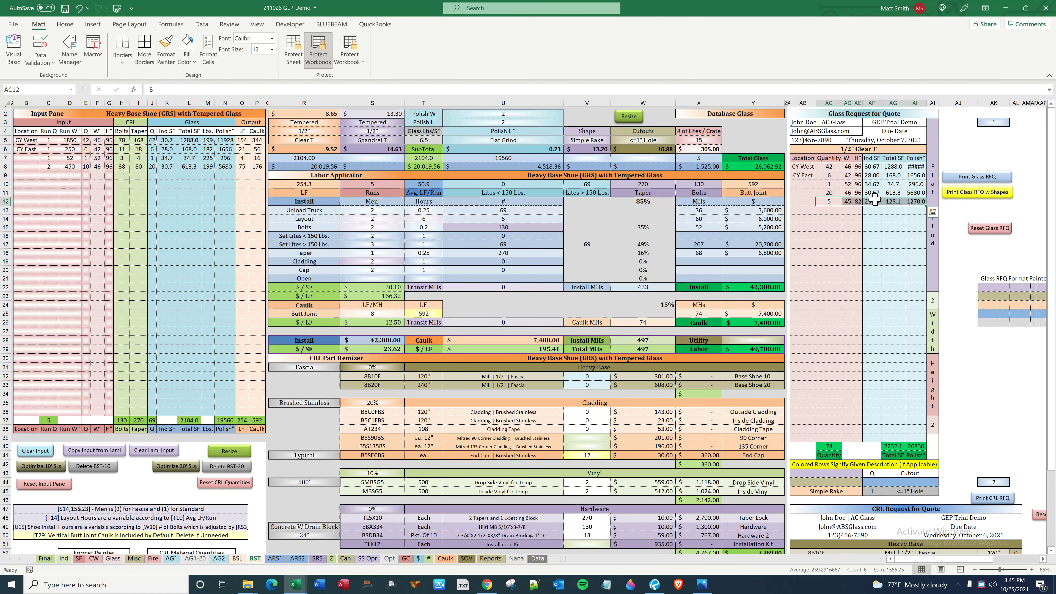
drag(874, 201, 917, 201)
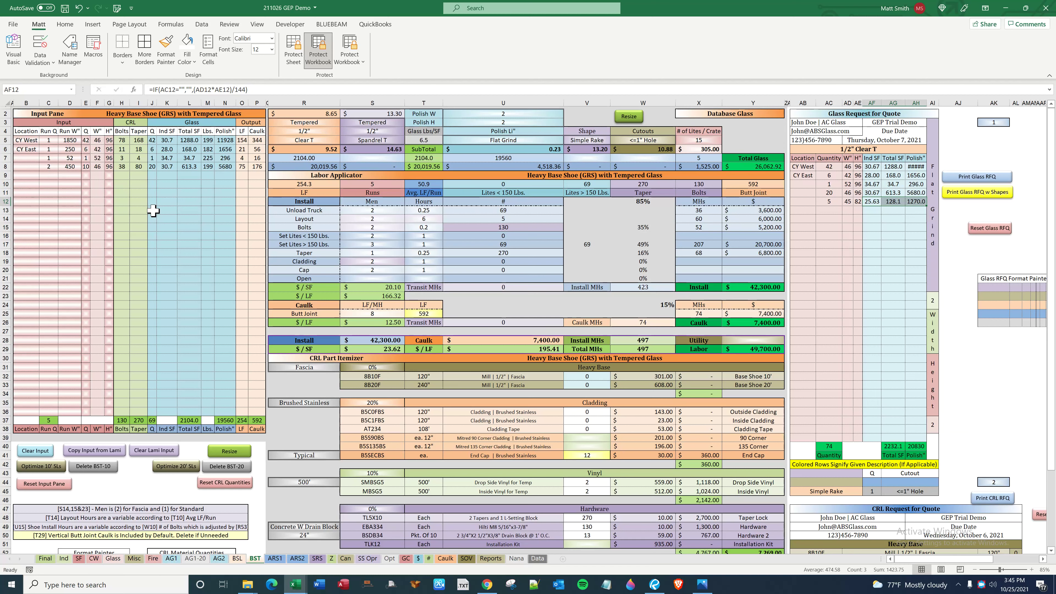
click(1000, 229)
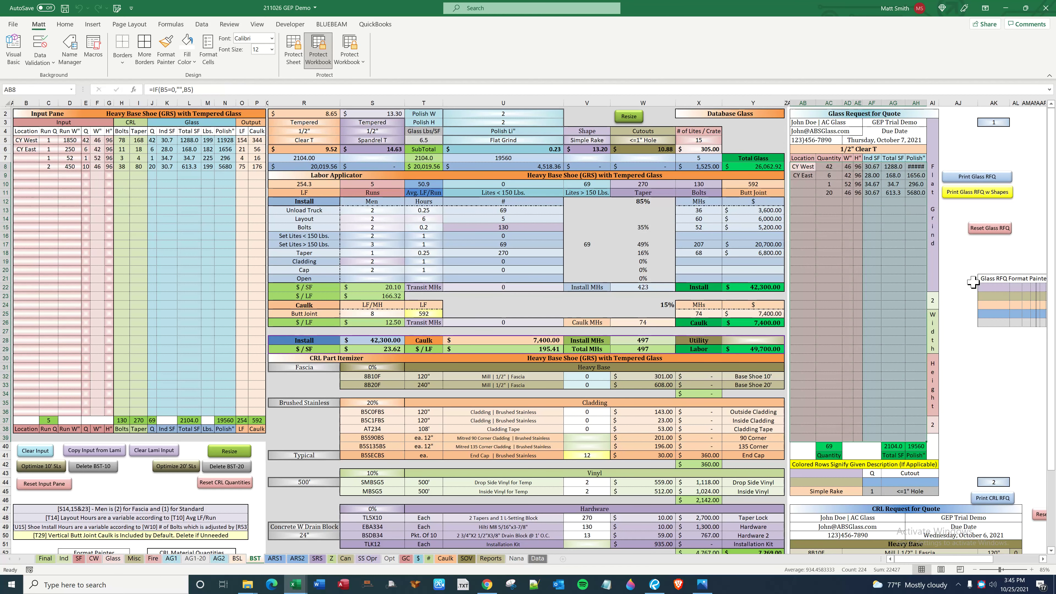
click(973, 282)
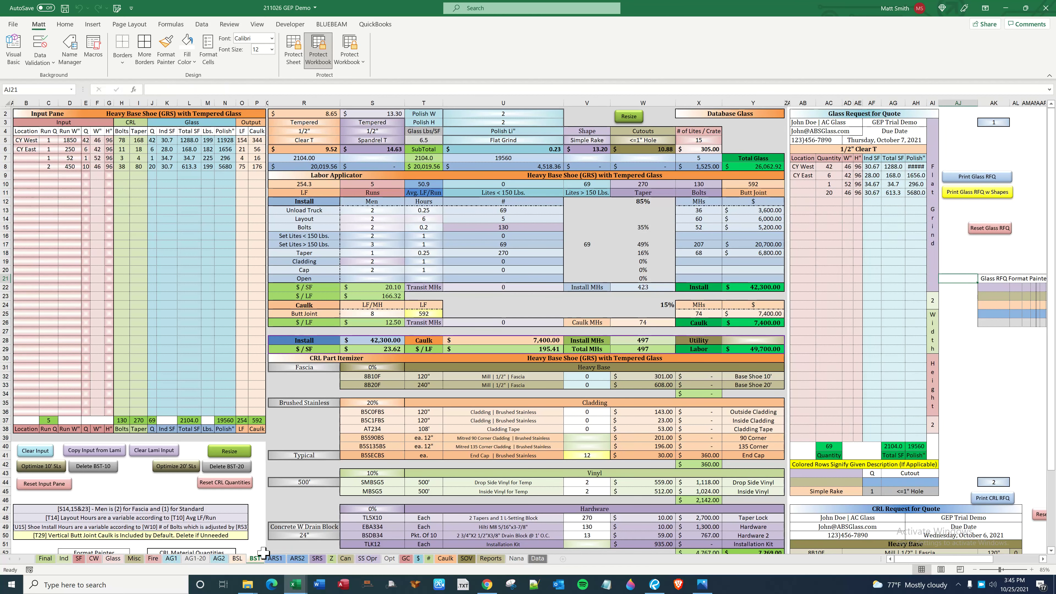
click(237, 558)
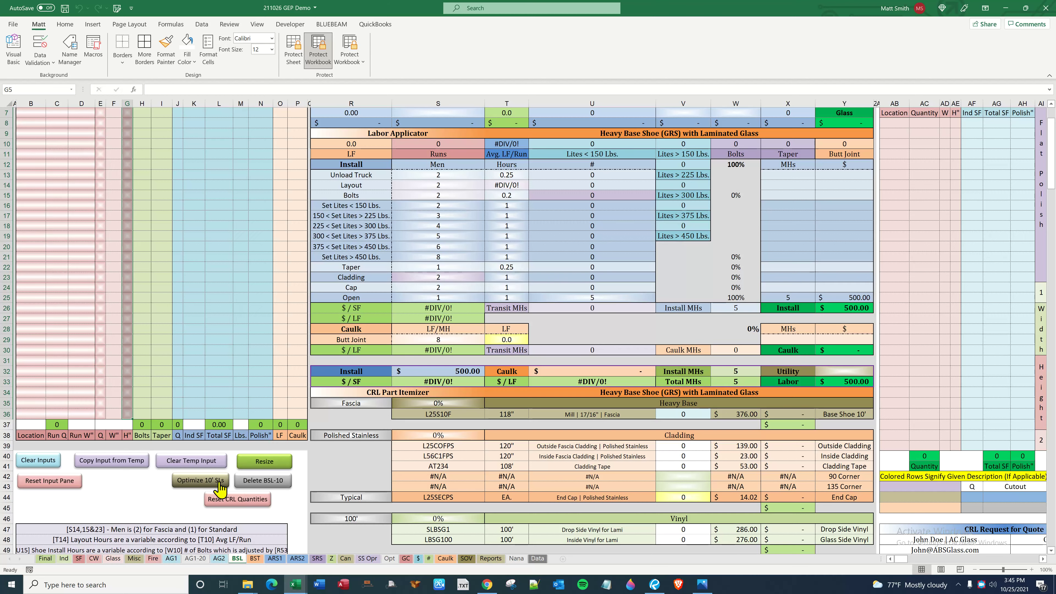
click(255, 558)
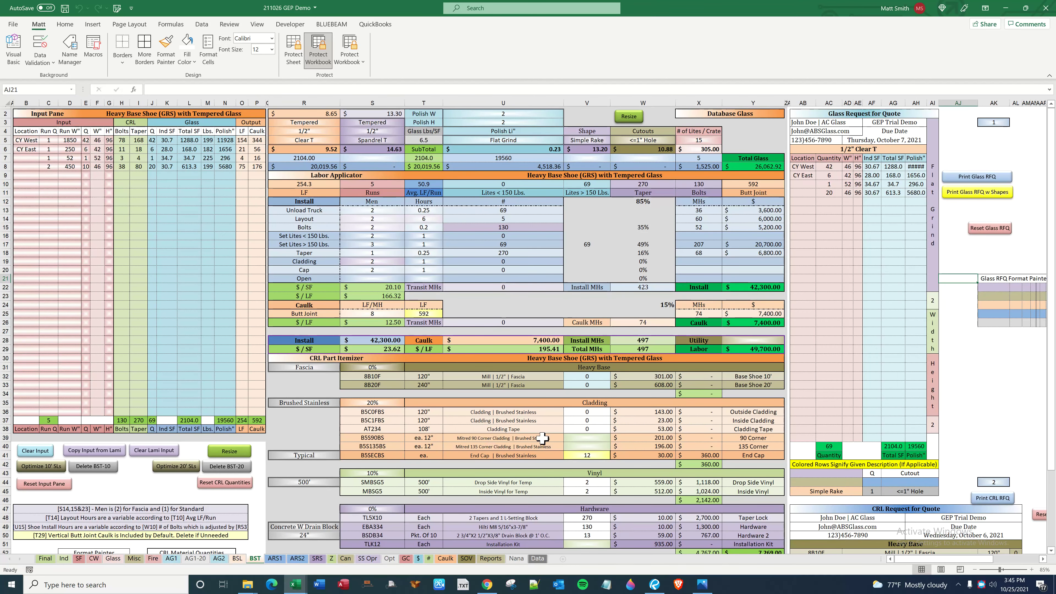
click(591, 376)
click(588, 385)
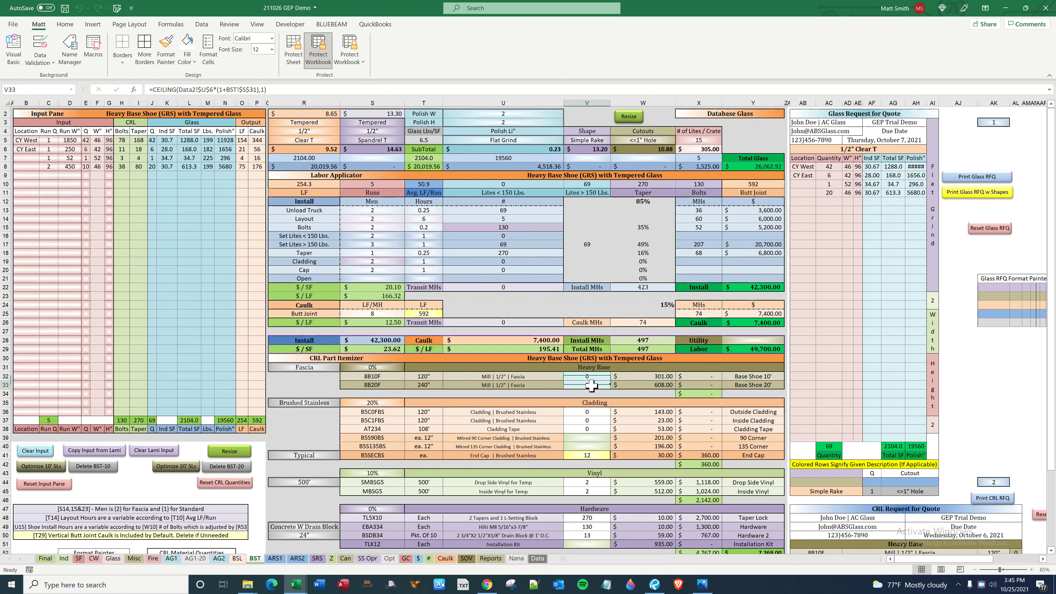
click(331, 367)
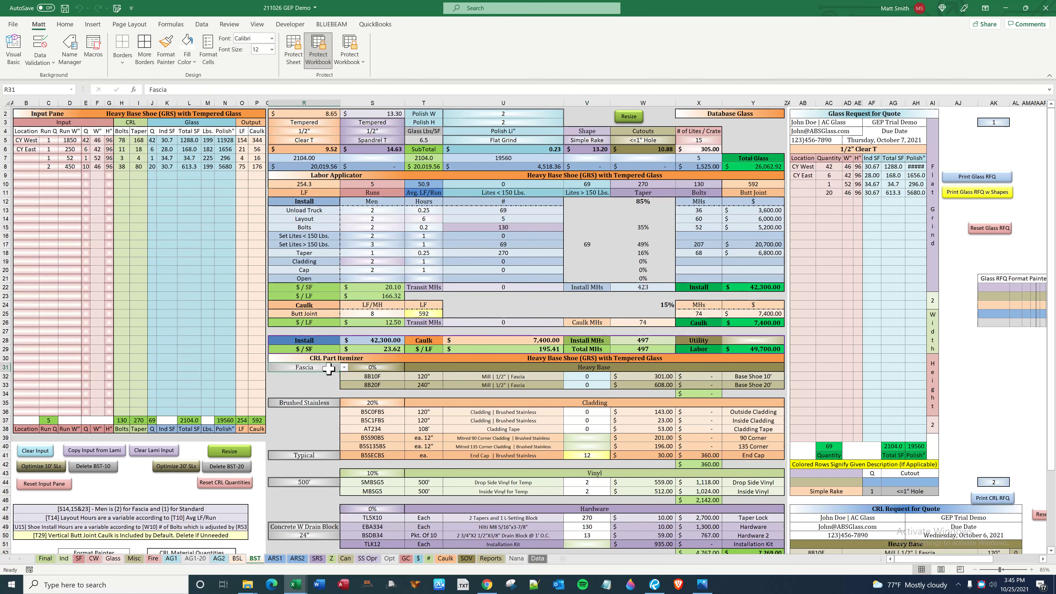
click(343, 368)
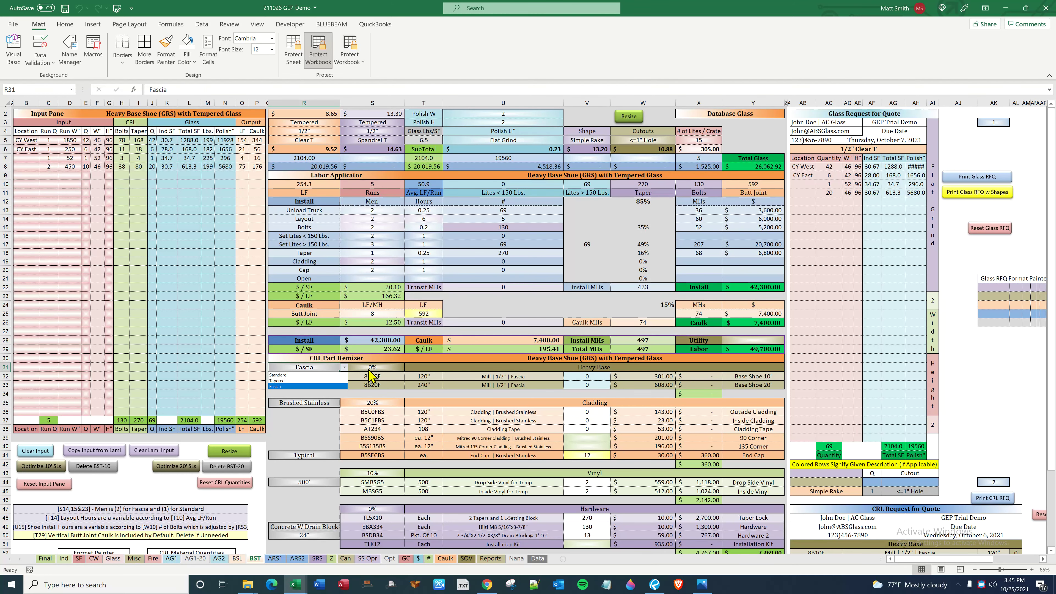
click(344, 368)
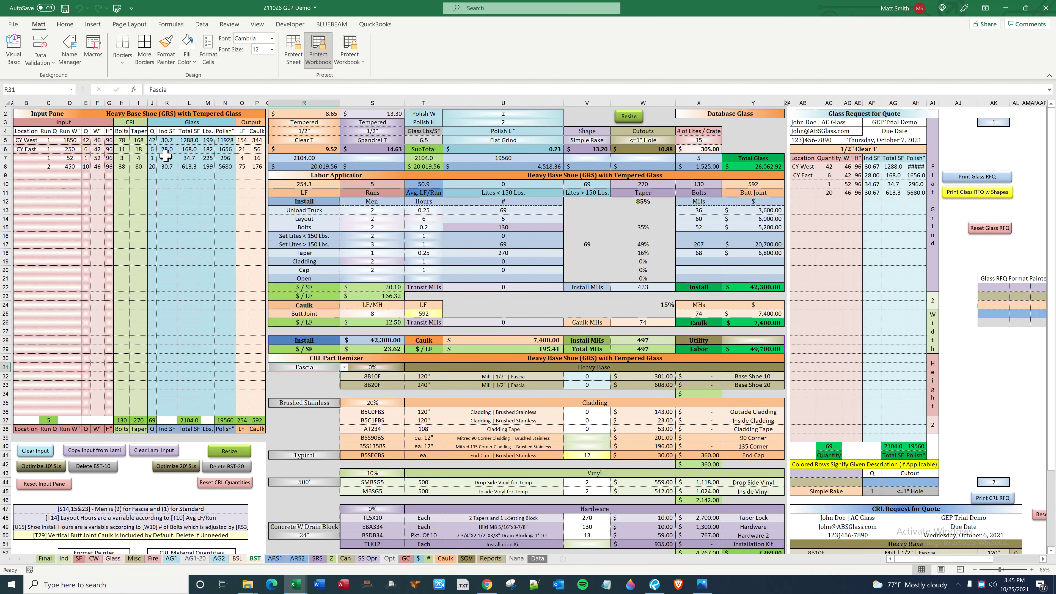
- Choose 3/4" for the R4 glass thickness and check the updated fascia part lookup in S32
click(325, 132)
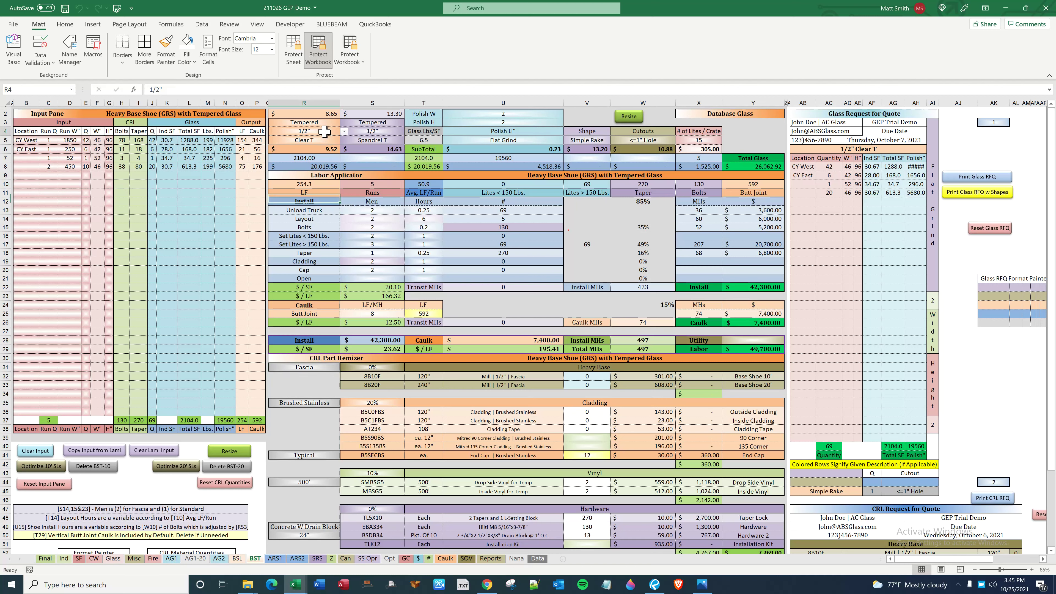
click(344, 132)
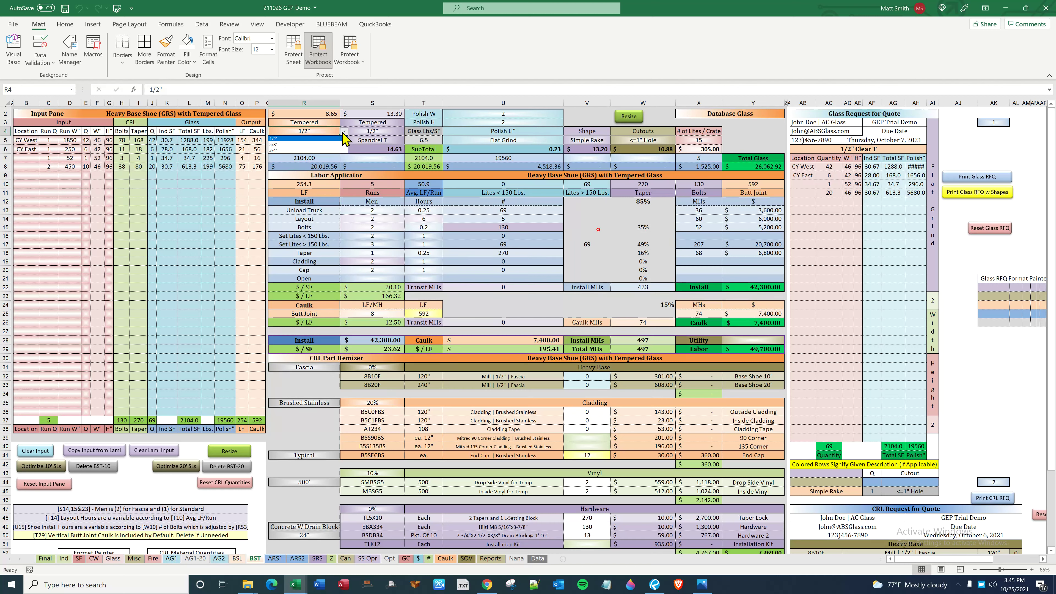
click(332, 150)
click(393, 376)
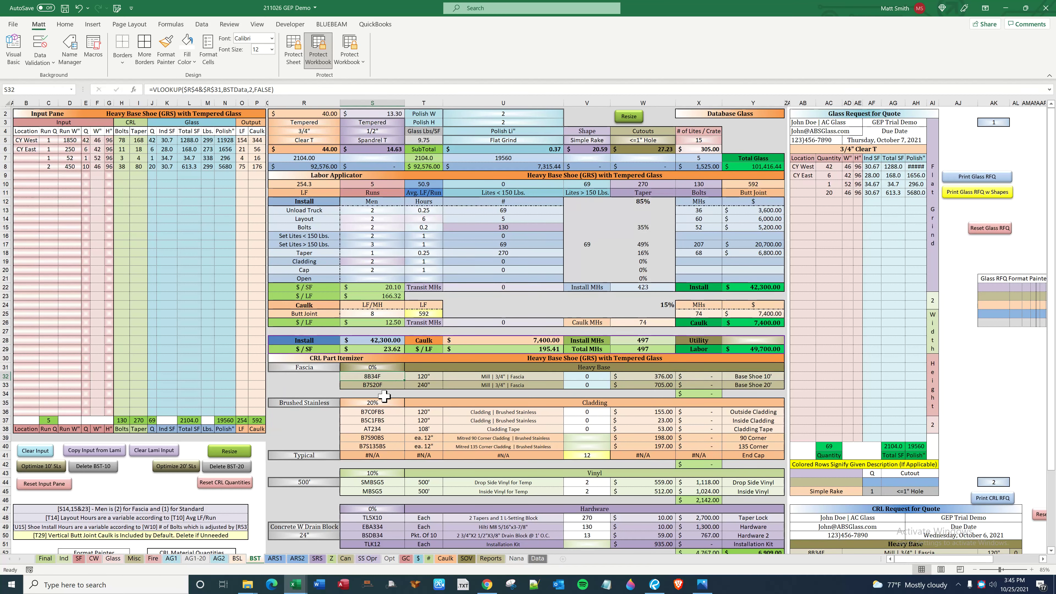